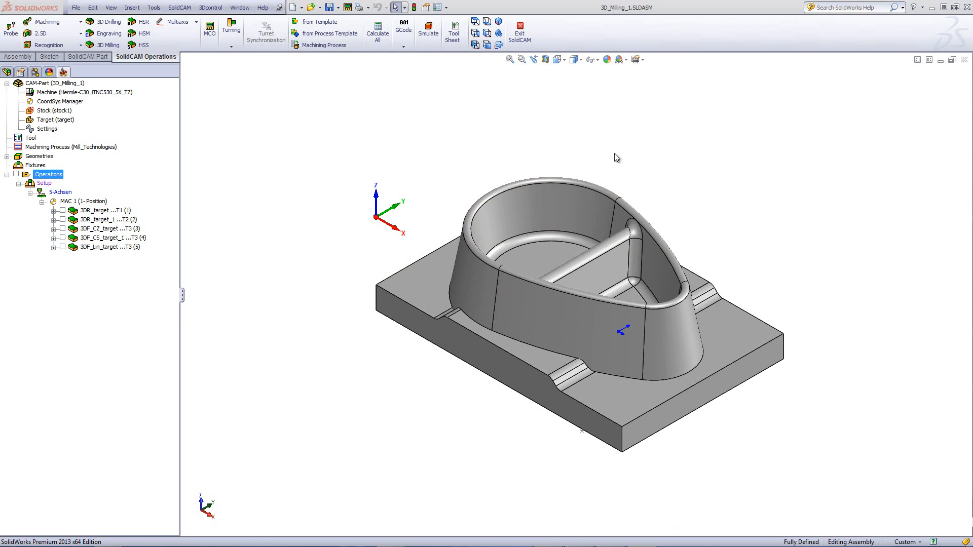
Open the 3DR_target roughing operation and review its tool and technology parameters
double_click(99, 211)
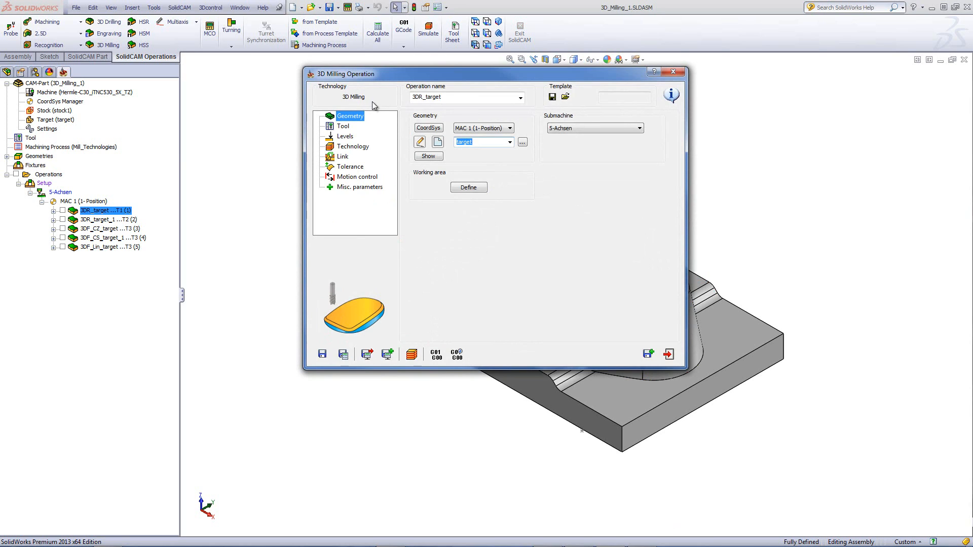
click(342, 127)
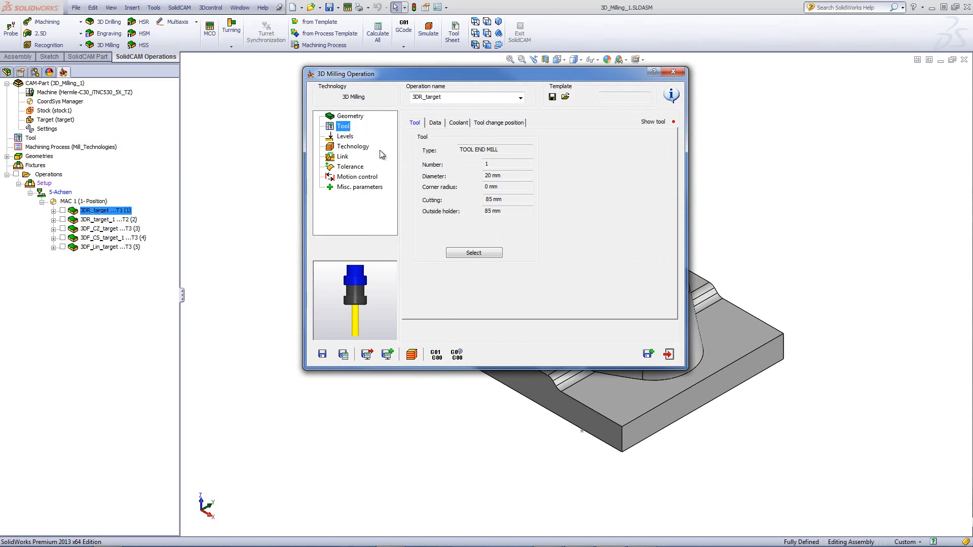
click(349, 146)
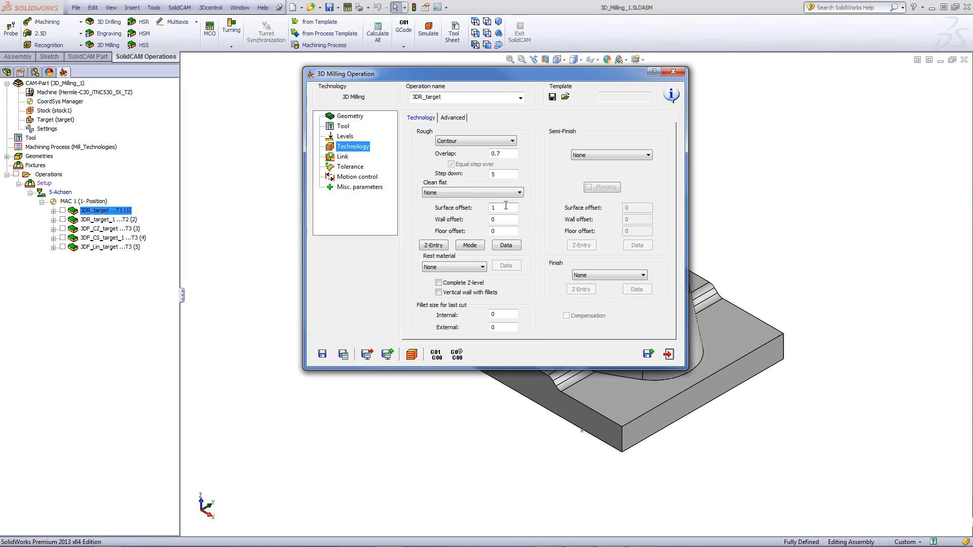
Run the SolidVerify simulation of the 3DR_target roughing operation
click(411, 354)
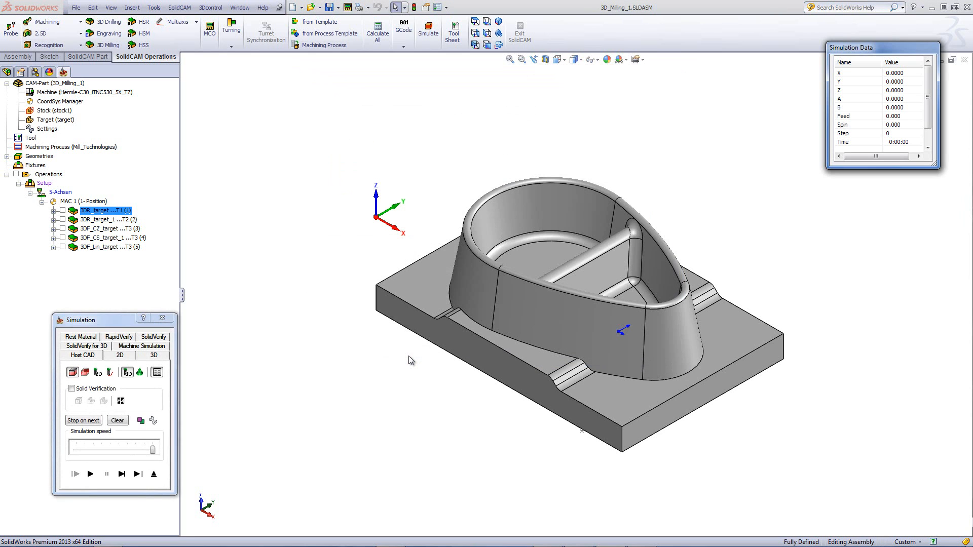
click(152, 337)
click(90, 474)
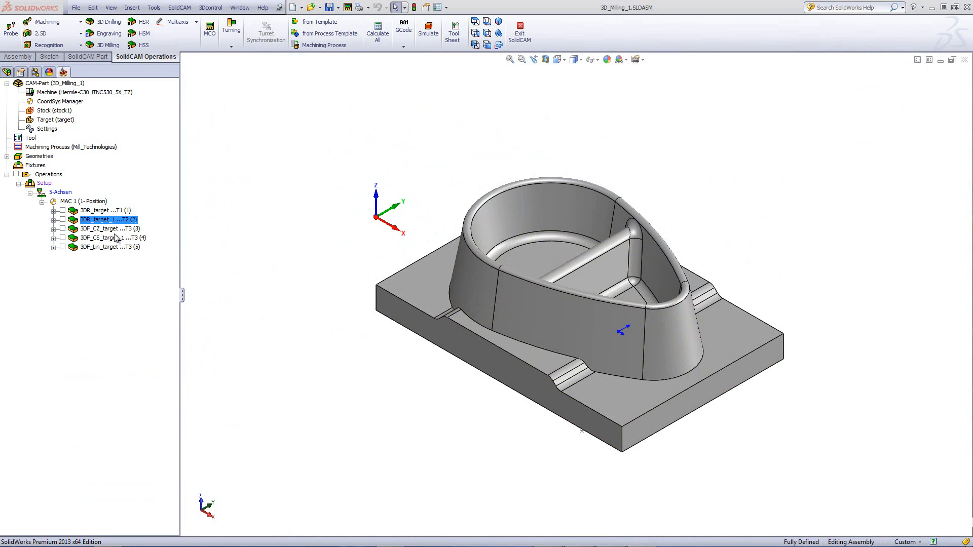
Open the 3DR_target_1 operation and review its technology, tool and working area settings without changing them
double_click(114, 220)
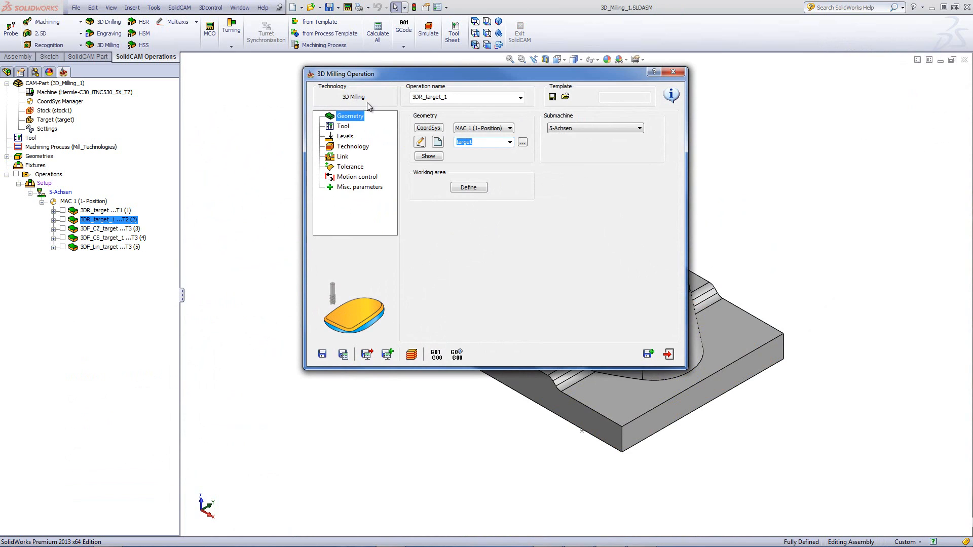
click(362, 147)
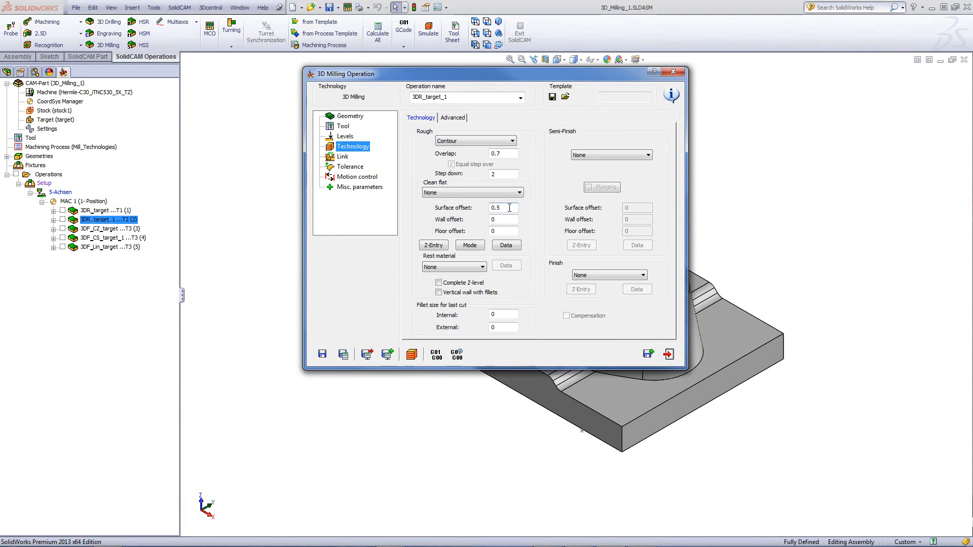
click(343, 126)
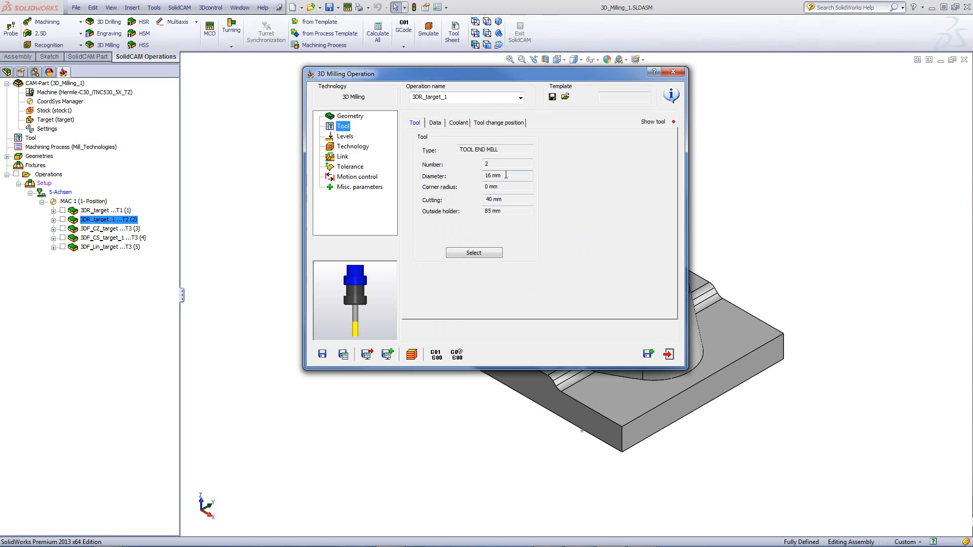
click(351, 116)
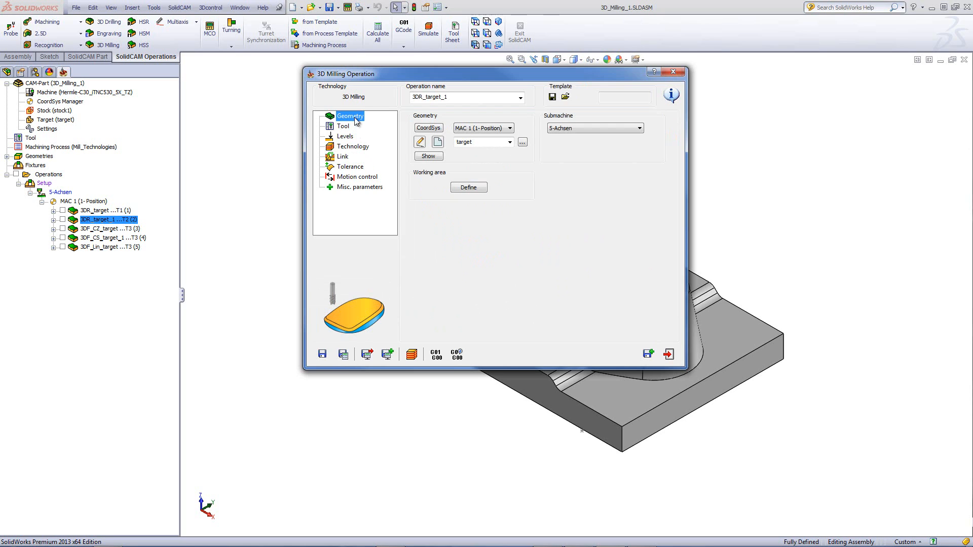
click(468, 188)
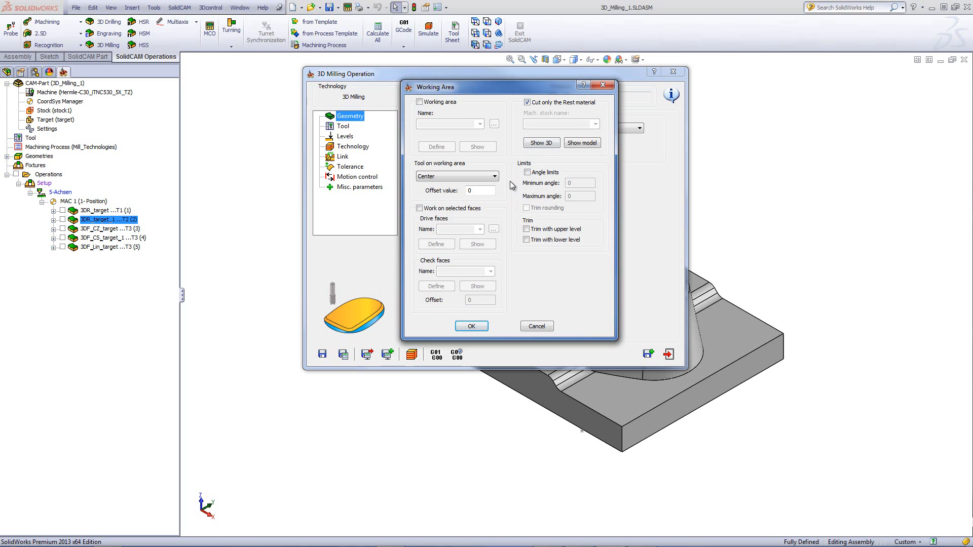
click(537, 327)
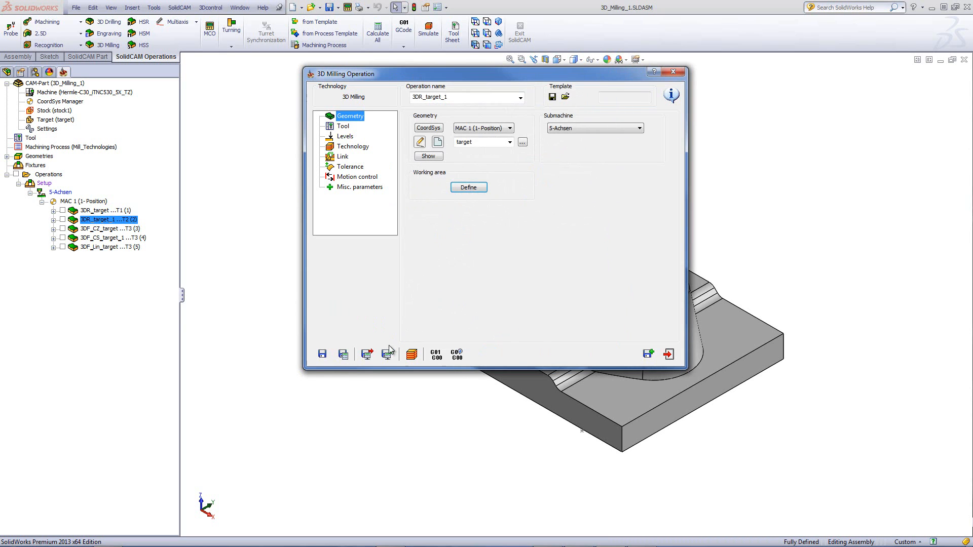
Run the SolidVerify simulation of the 3DR_target_1 rest roughing operation
click(412, 354)
click(153, 337)
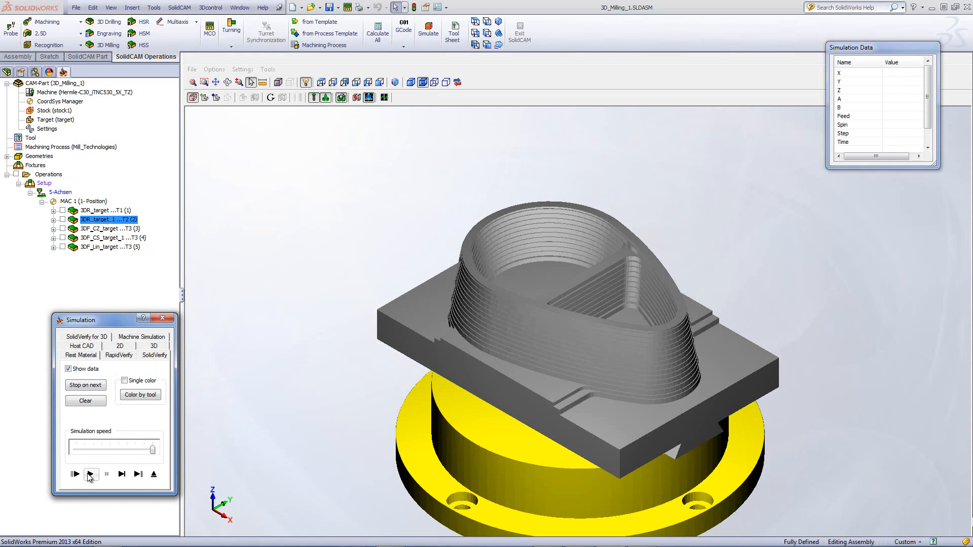
click(90, 475)
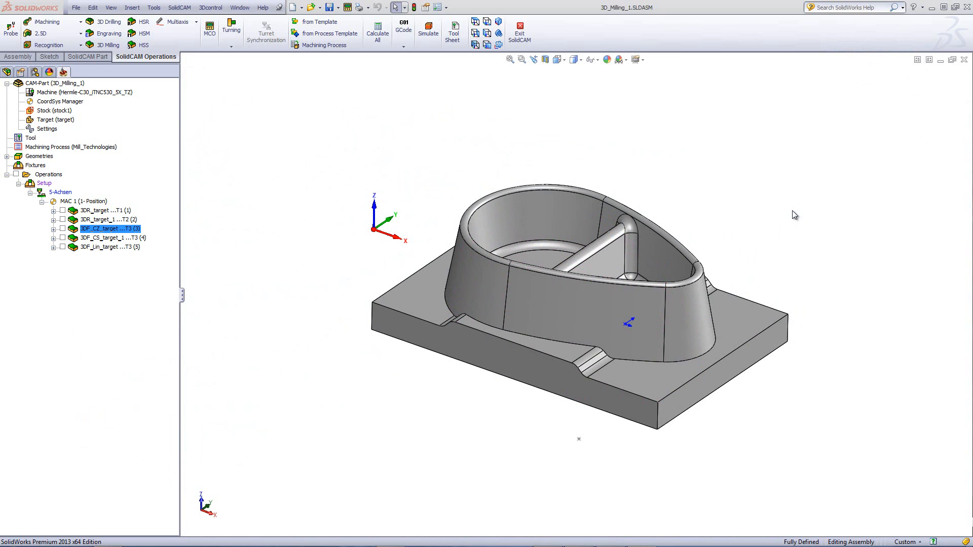
click(547, 214)
click(628, 314)
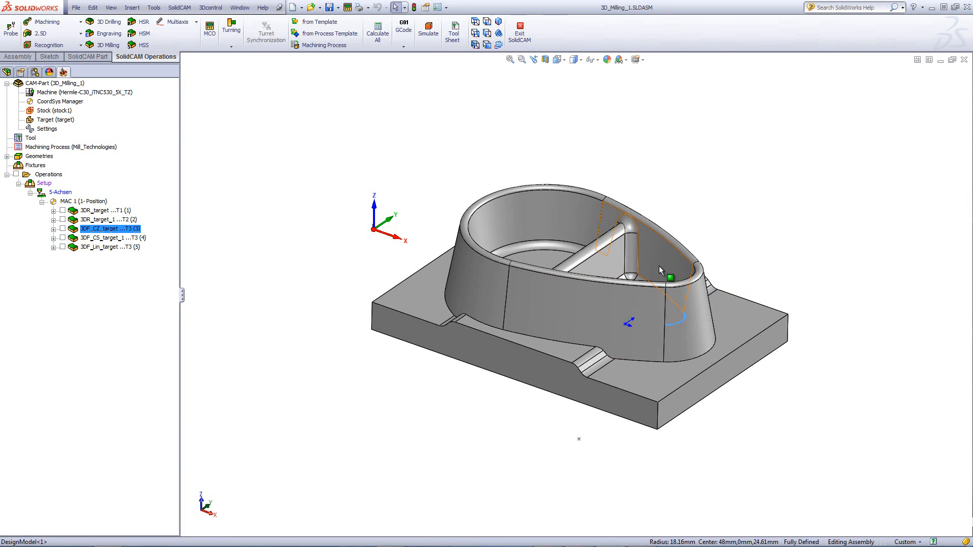
click(610, 261)
click(690, 182)
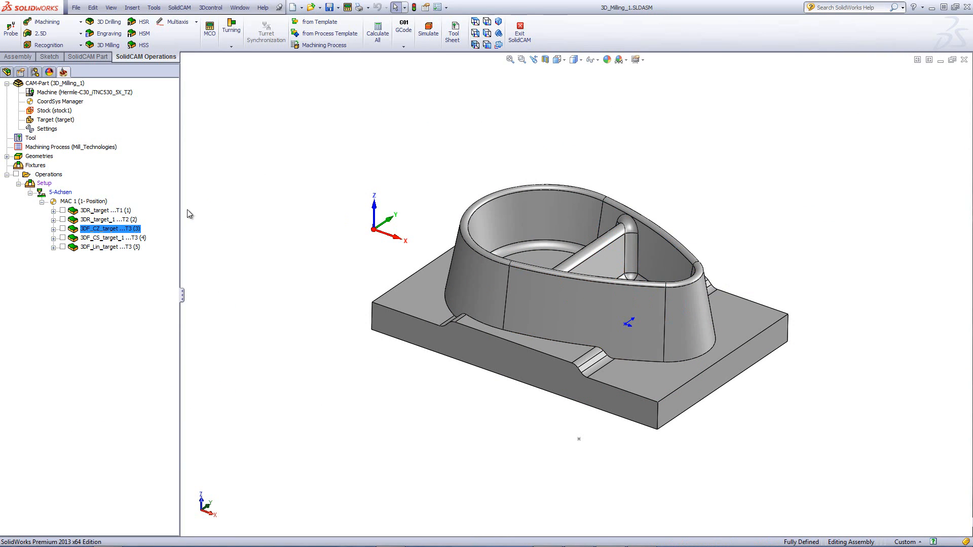
Open the 3DF_CZ_target finishing operation and review its tool and working area settings
double_click(123, 232)
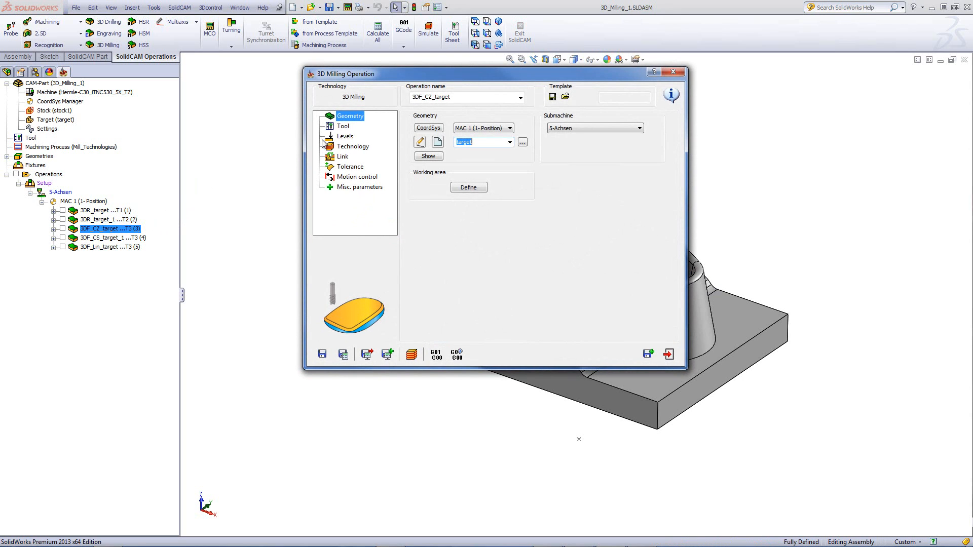
click(343, 127)
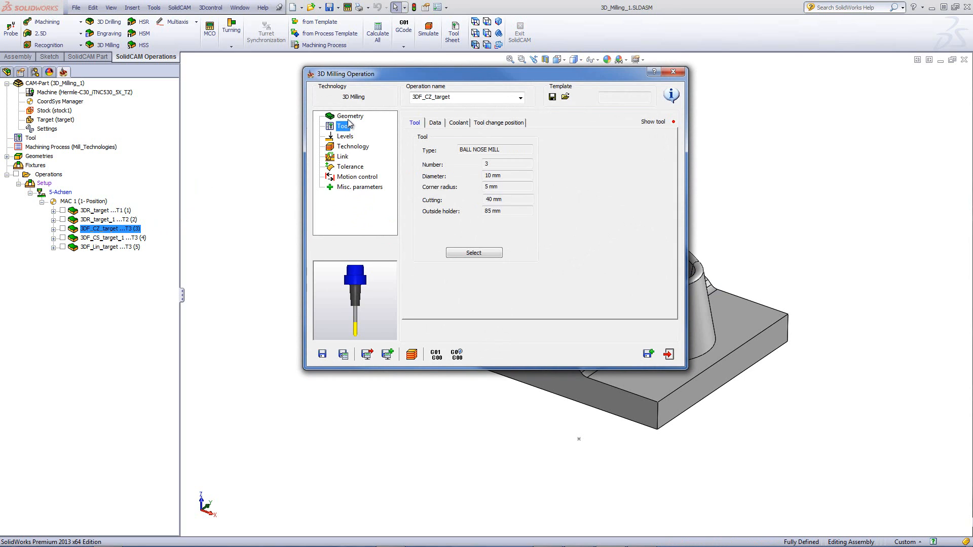
click(349, 117)
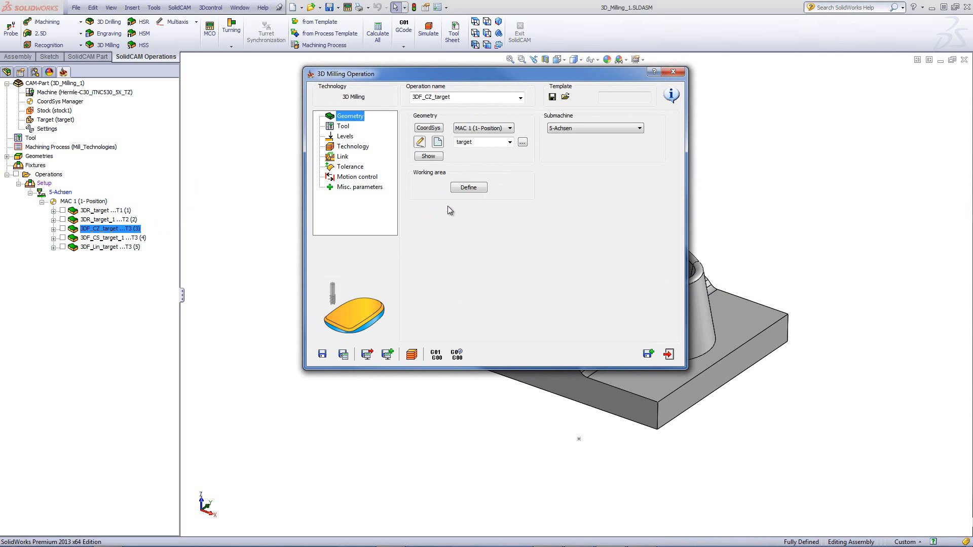
click(469, 187)
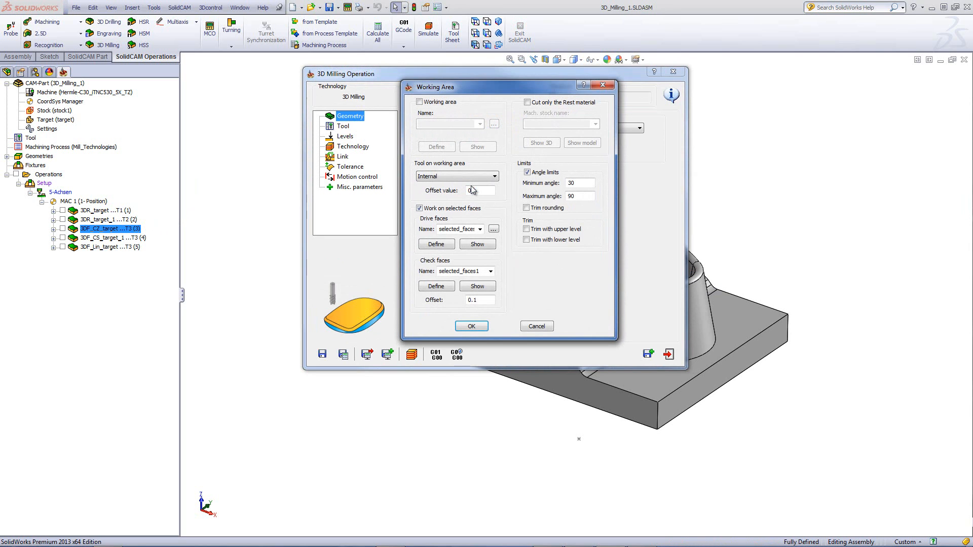
Show the drive faces and check faces of the 3DF_CZ_target working area on the model, leaving the working area unchanged
click(472, 245)
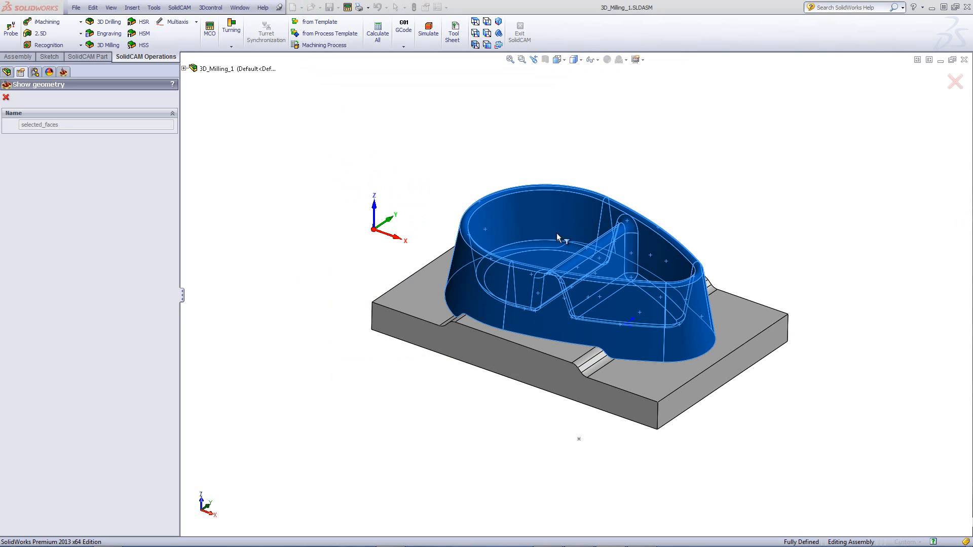
click(6, 97)
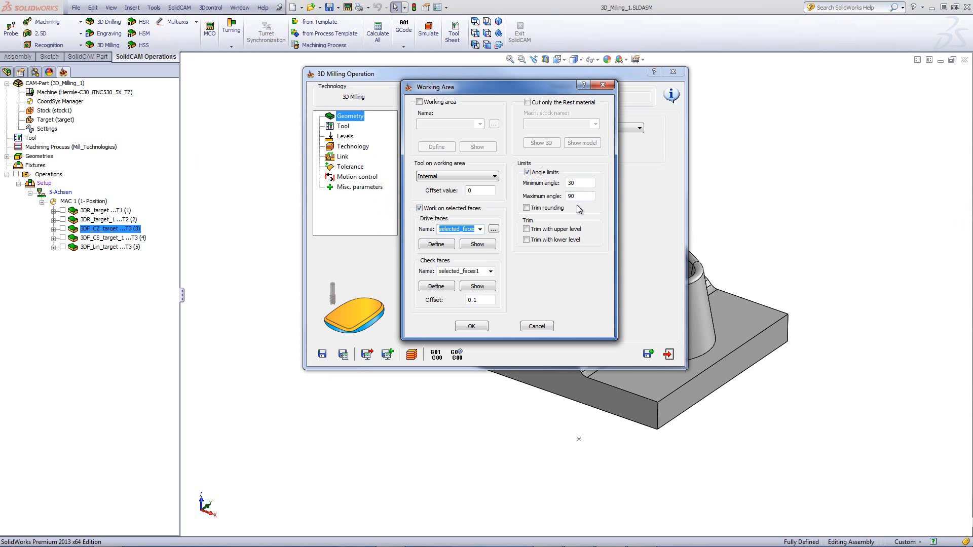
click(475, 246)
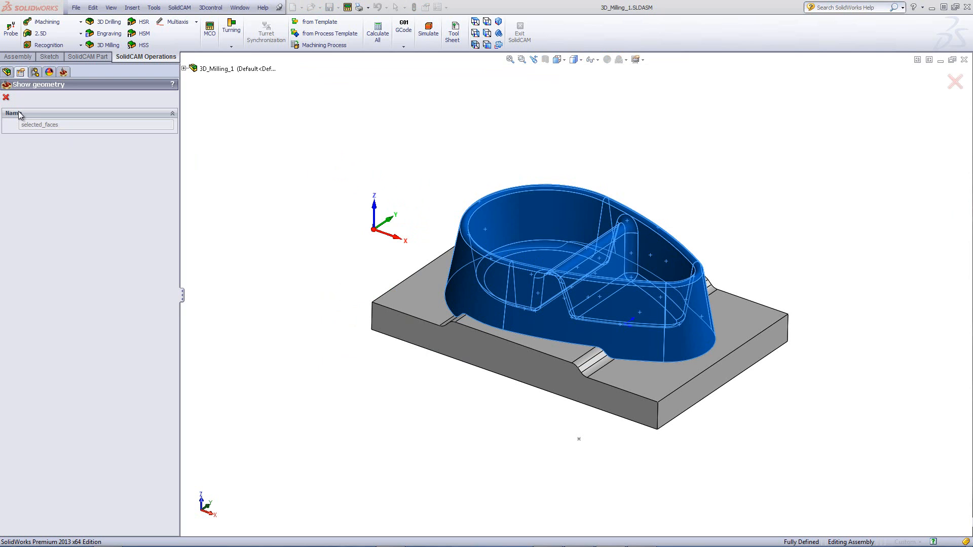
click(6, 98)
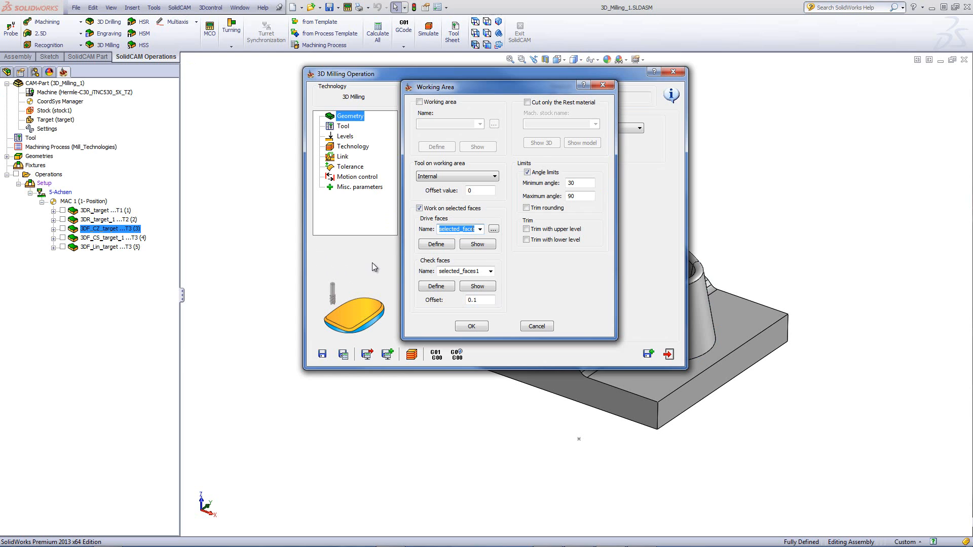
click(477, 287)
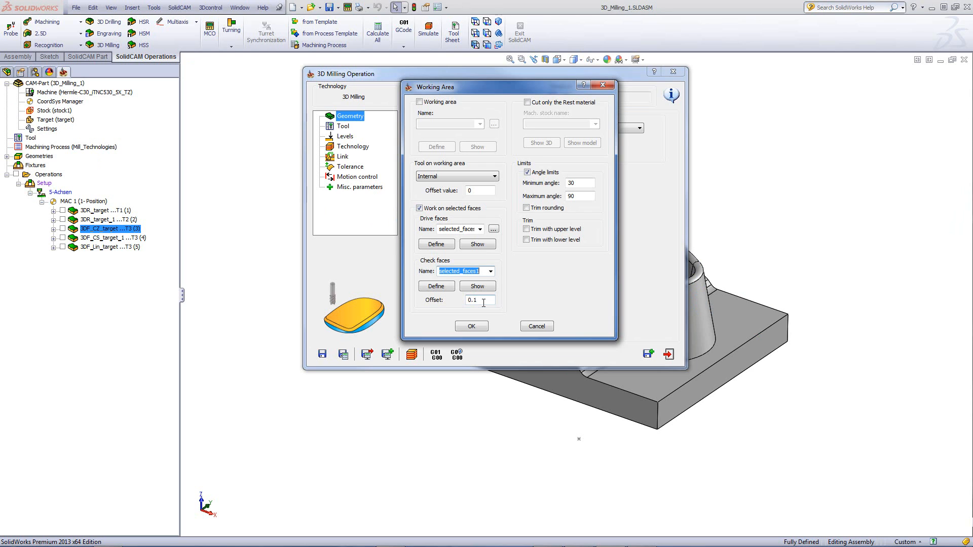
click(536, 325)
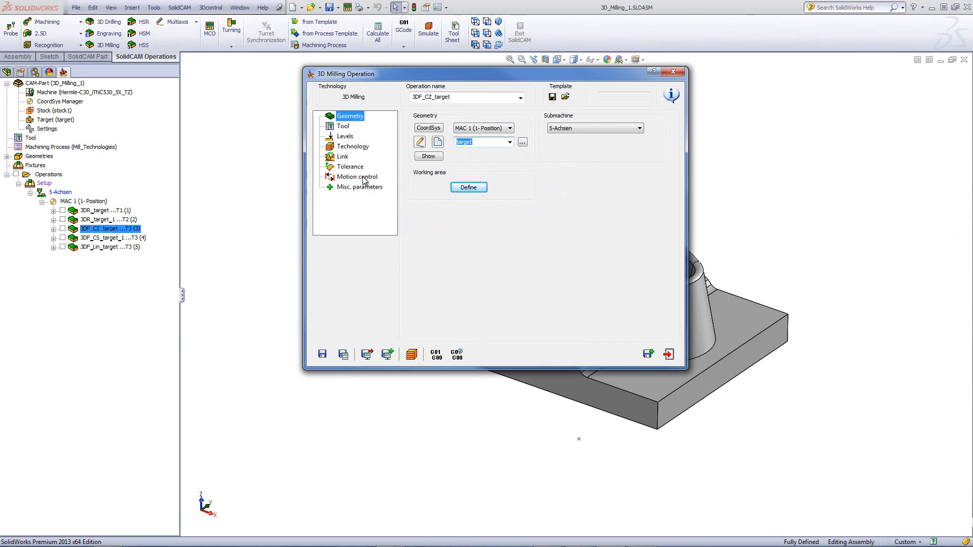
Review the Constant Z finish data of the 3DF_CZ_target operation and simulate the operation in SolidVerify
click(354, 147)
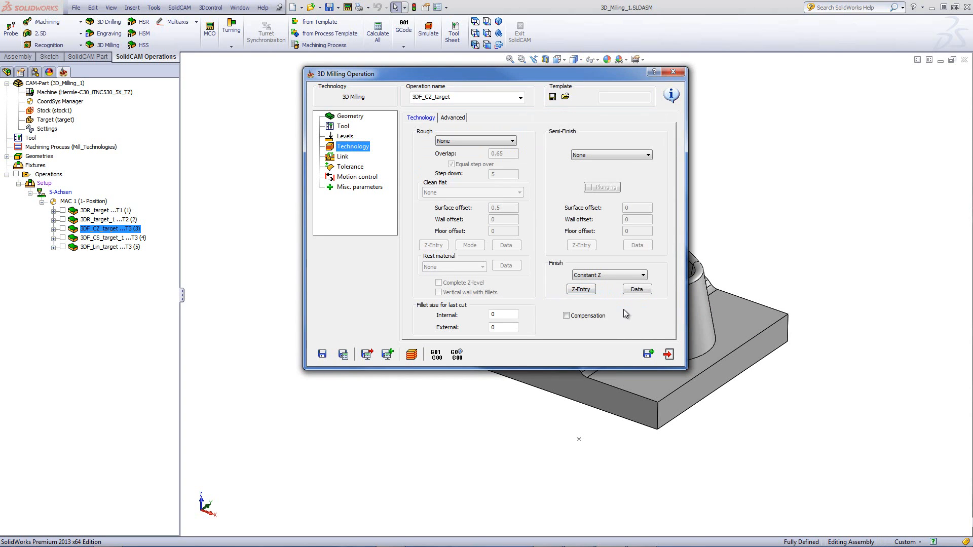
click(637, 290)
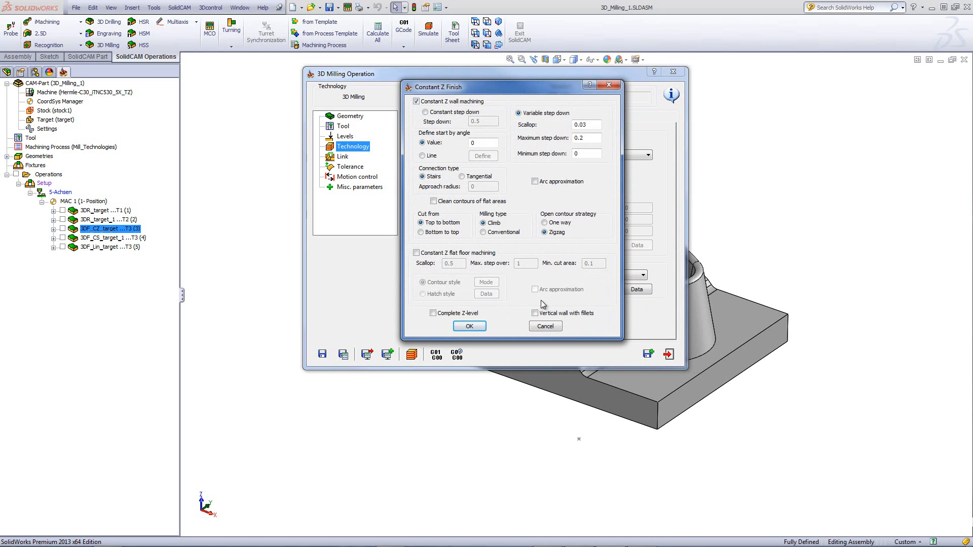
click(545, 326)
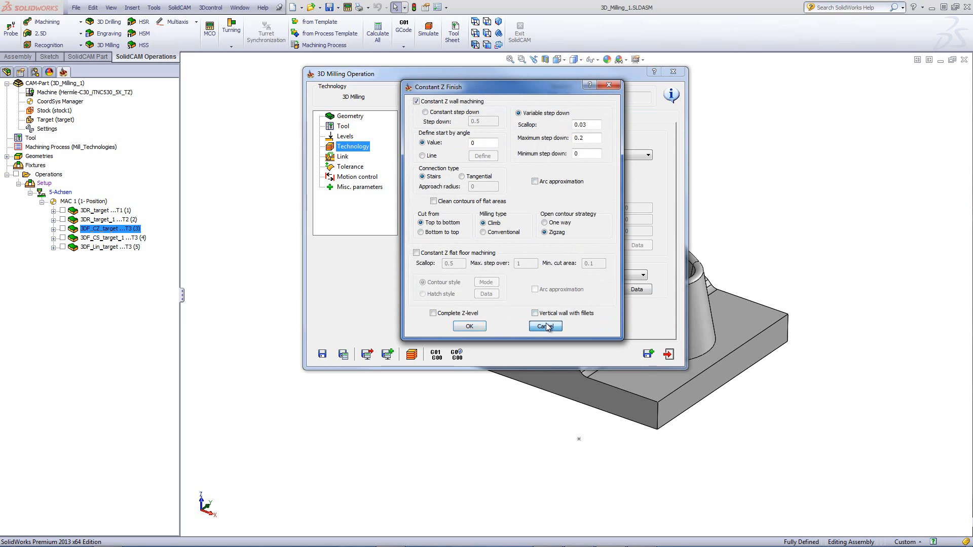
click(413, 354)
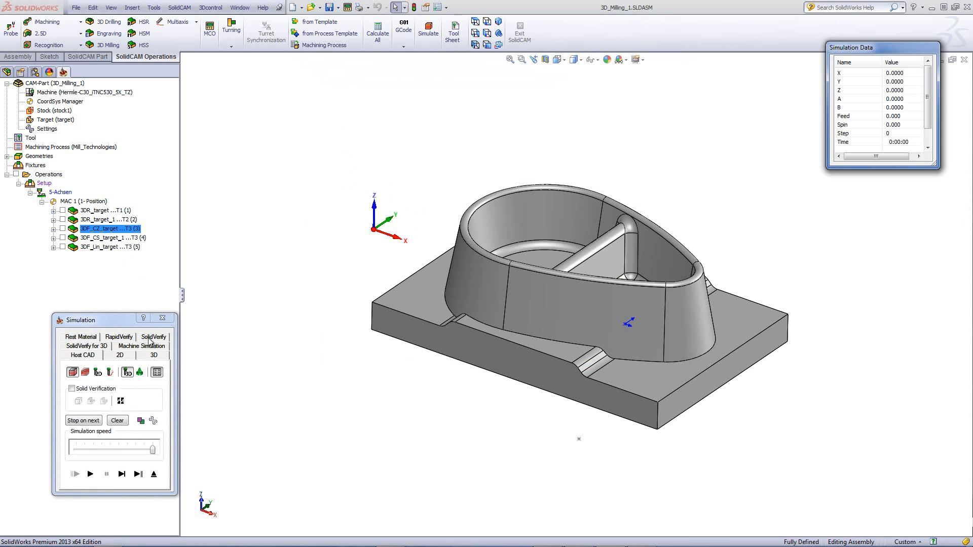
click(151, 338)
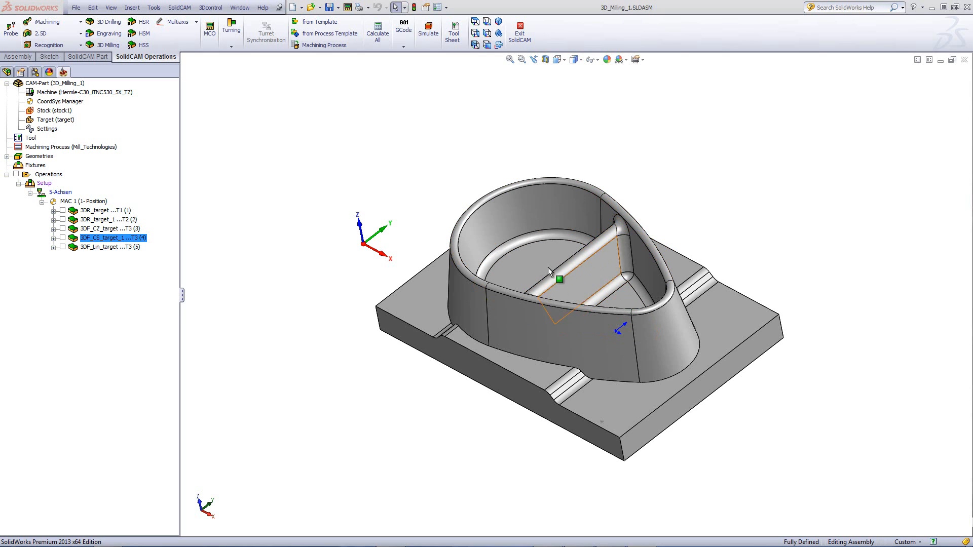
Open the 3DF_CS_target_1 operation and review its Constant Step over finish strategy, tool and working area angle limits
double_click(101, 240)
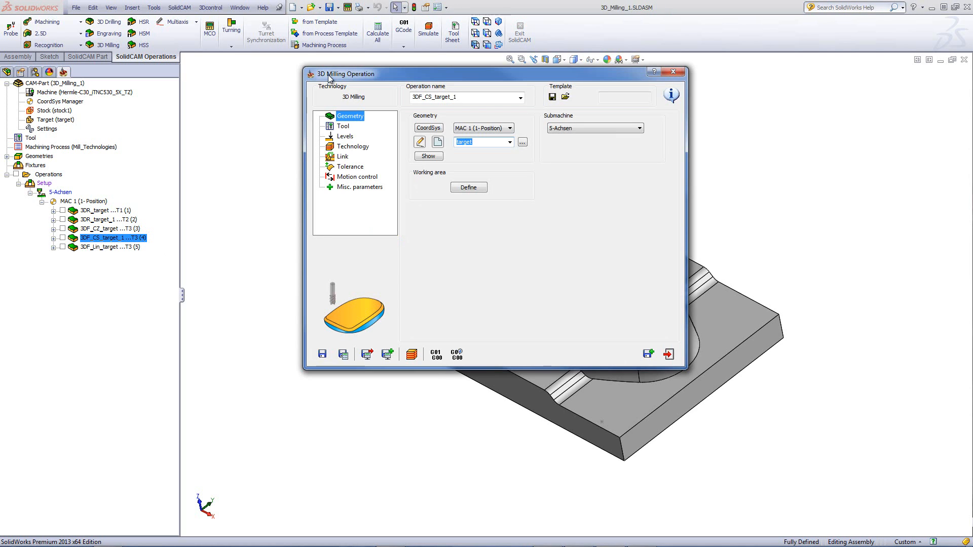
click(352, 147)
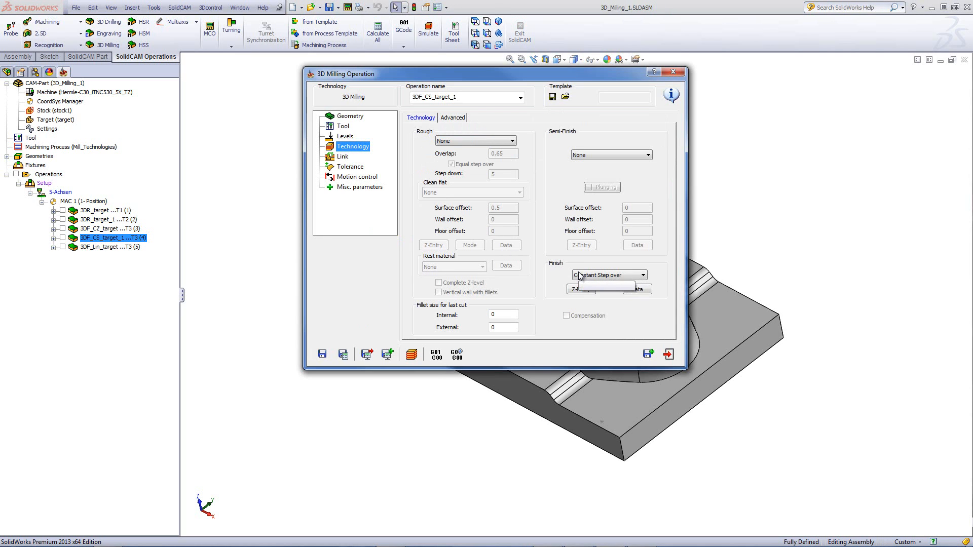
click(342, 127)
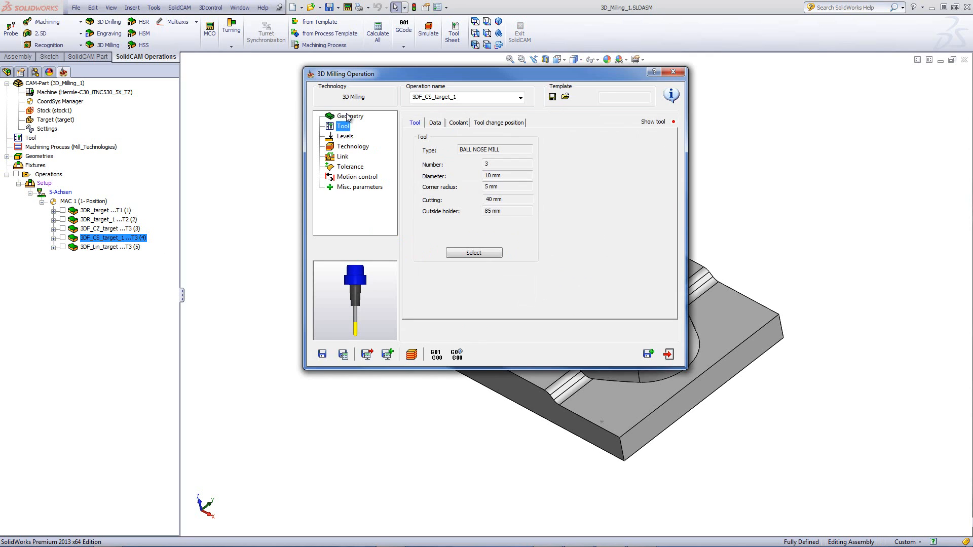
click(348, 116)
click(469, 187)
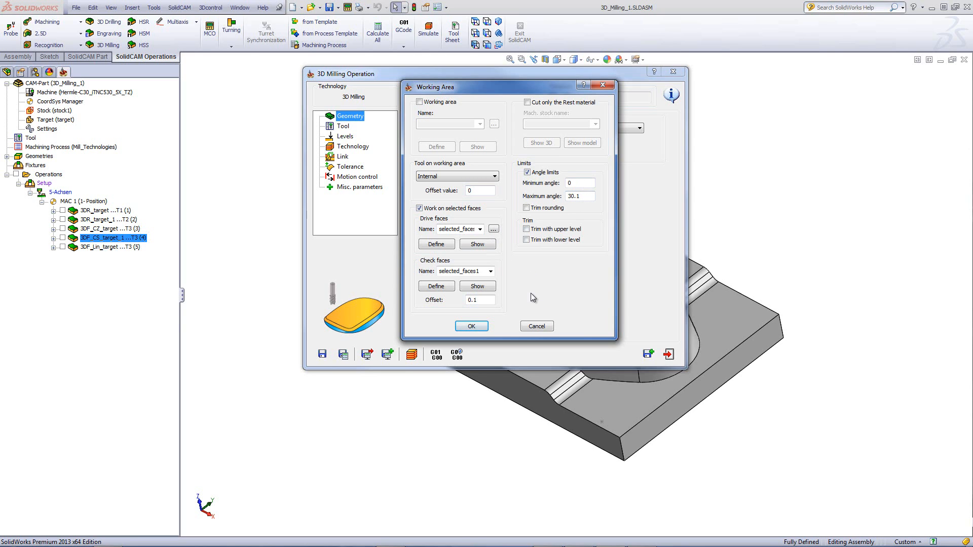
click(530, 327)
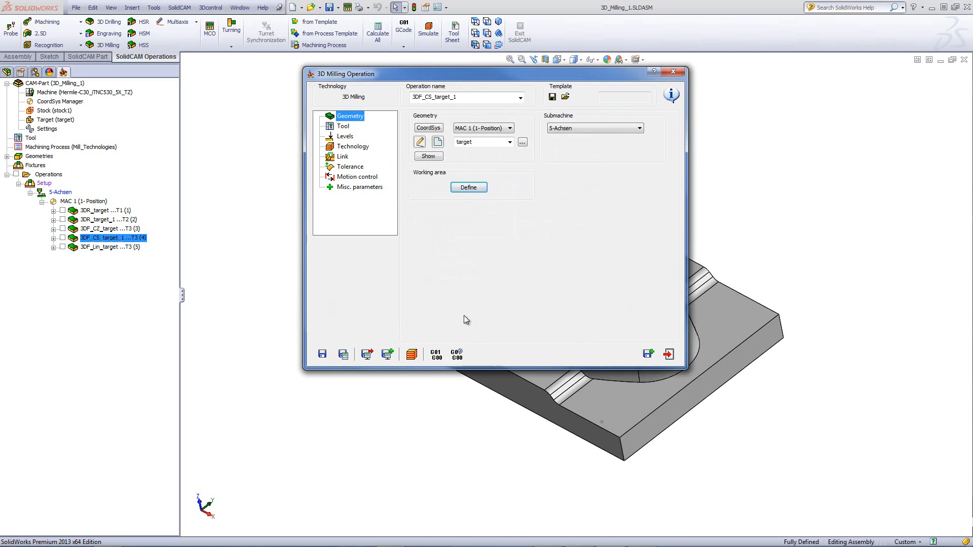
Start the simulation of the 3DF_CS_target_1 finishing operation and play back its toolpath
click(411, 354)
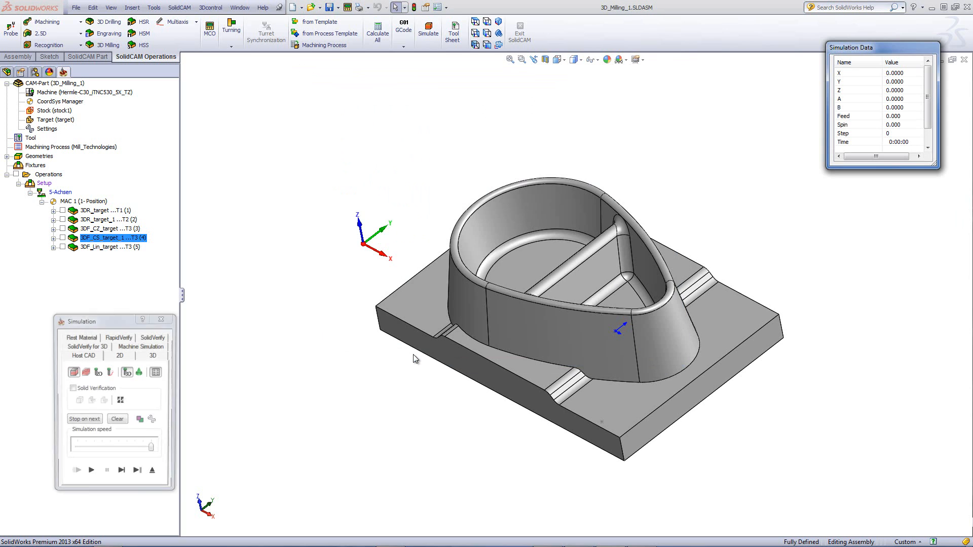
click(90, 474)
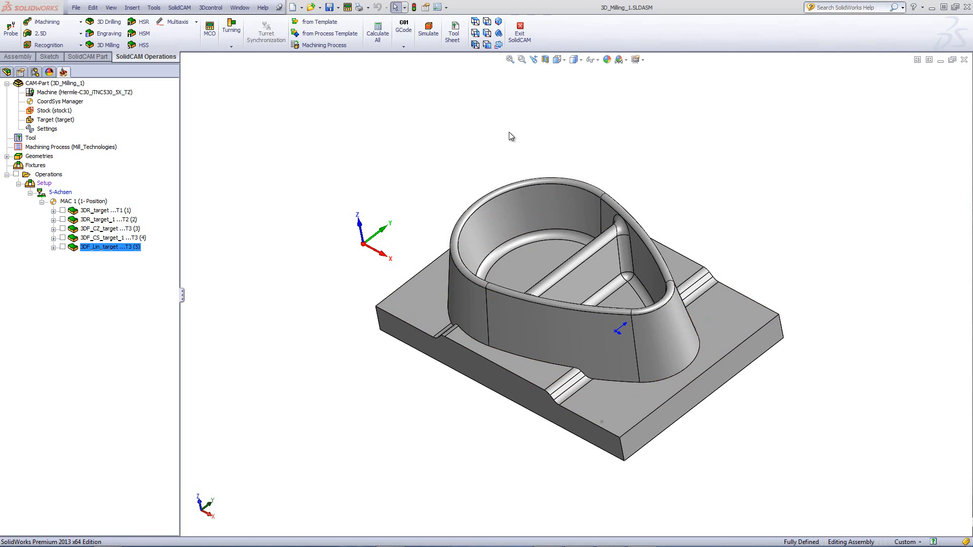
Open the 3DF_Lin_target operation and show its working area's drive faces and check faces on the model, leaving the settings unchanged
double_click(115, 248)
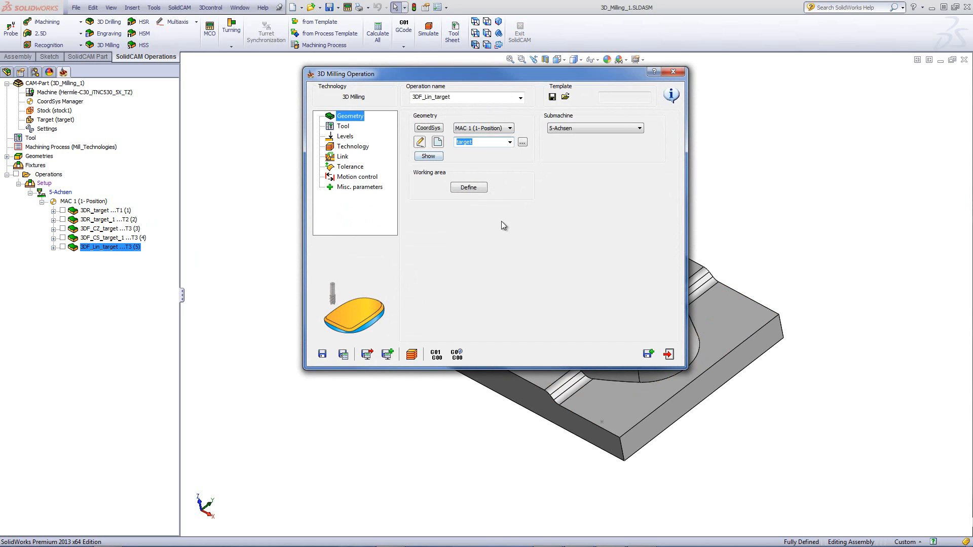
click(467, 187)
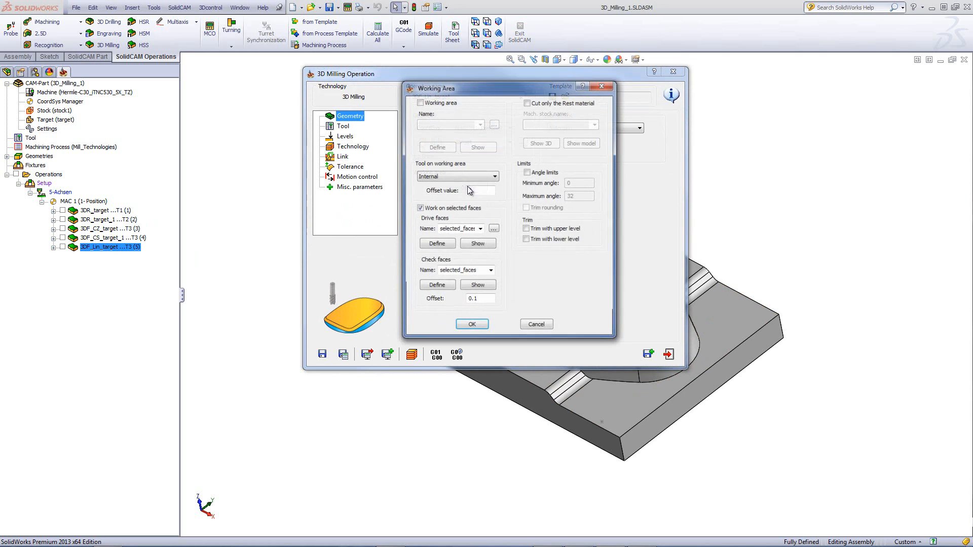
click(478, 245)
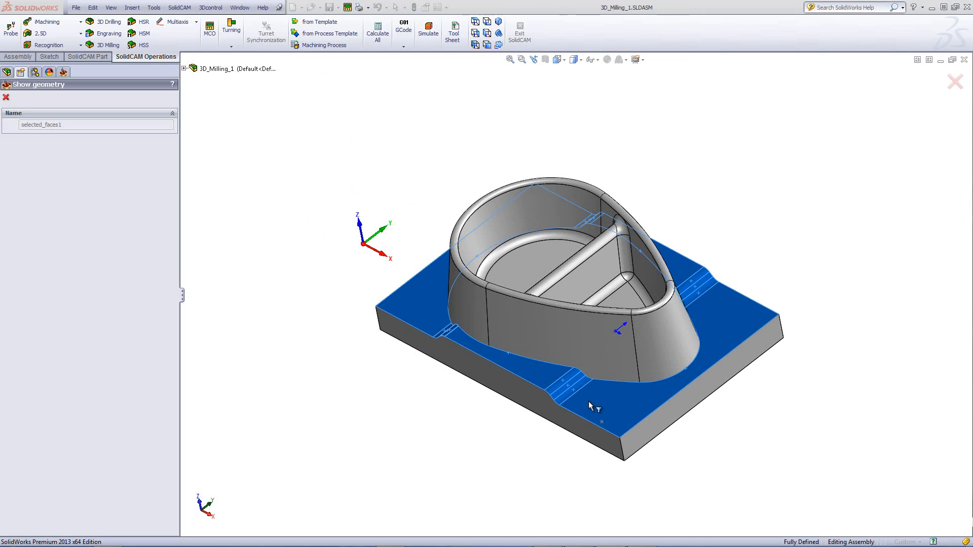
click(6, 97)
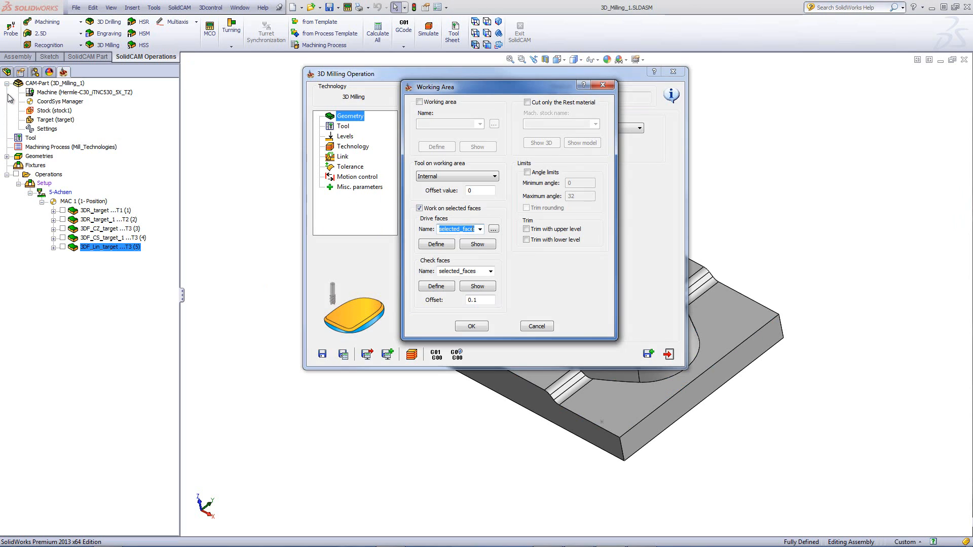
click(491, 288)
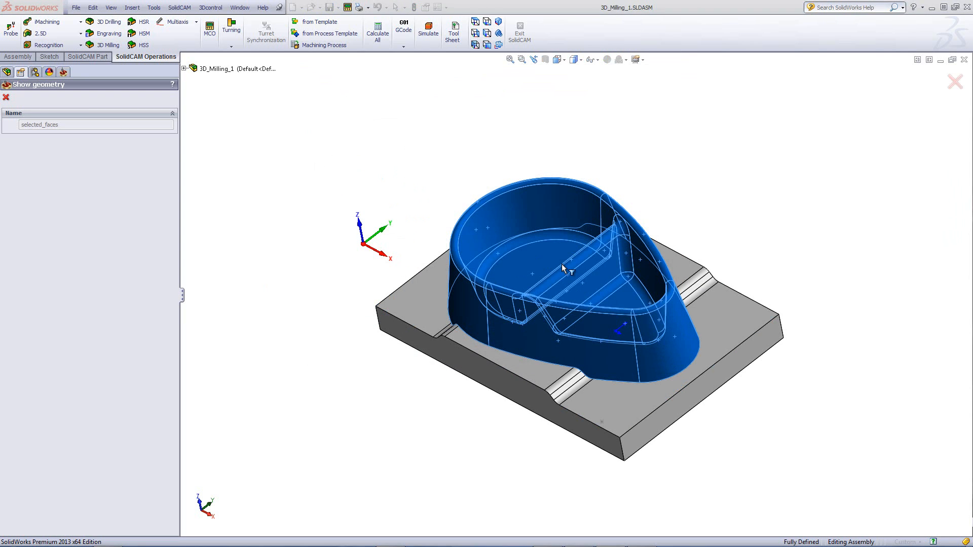
click(7, 97)
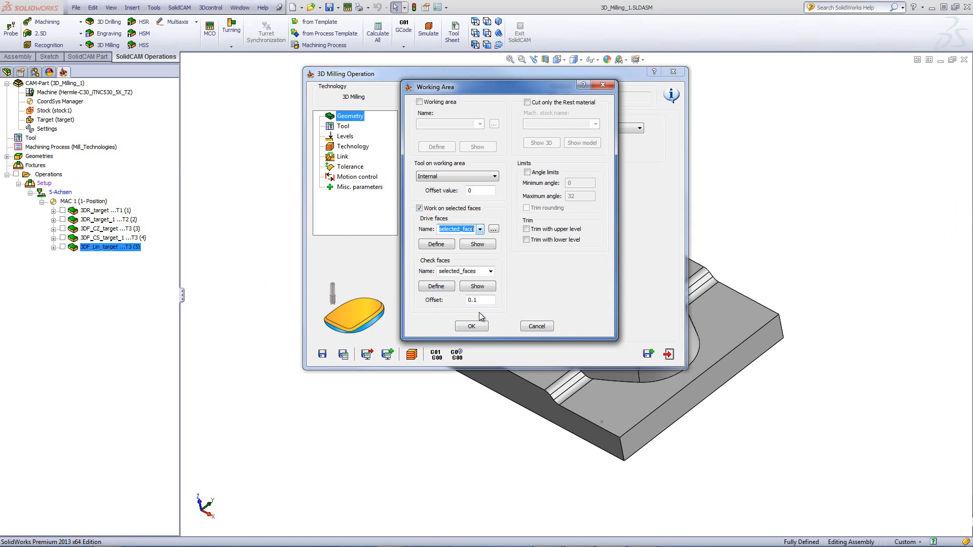
click(530, 325)
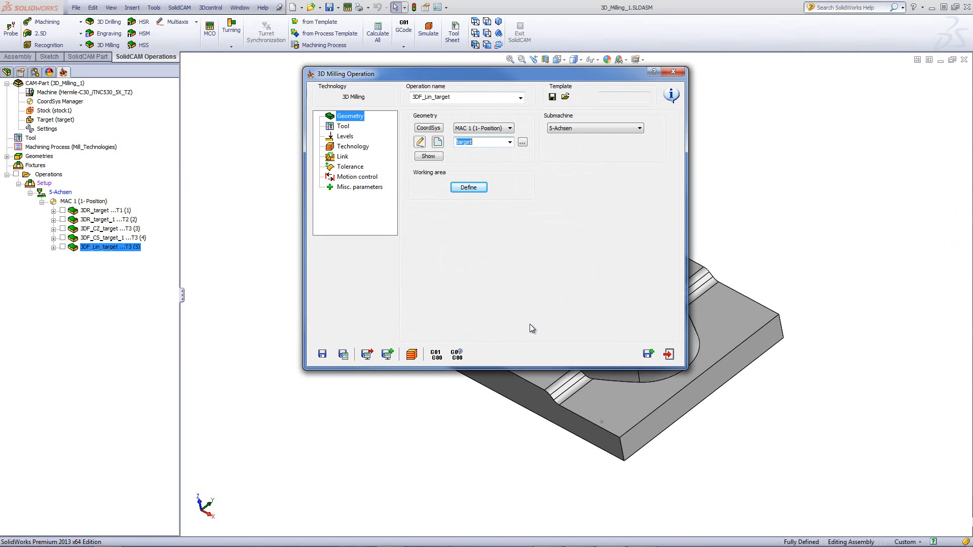
Simulate the 3DF_Lin_target finishing operation and play back its toolpath
click(412, 354)
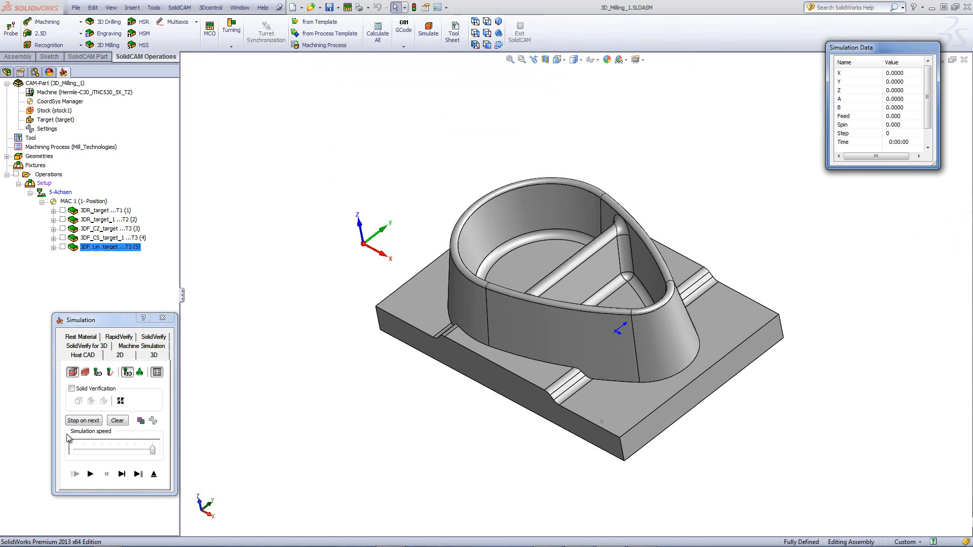
click(90, 474)
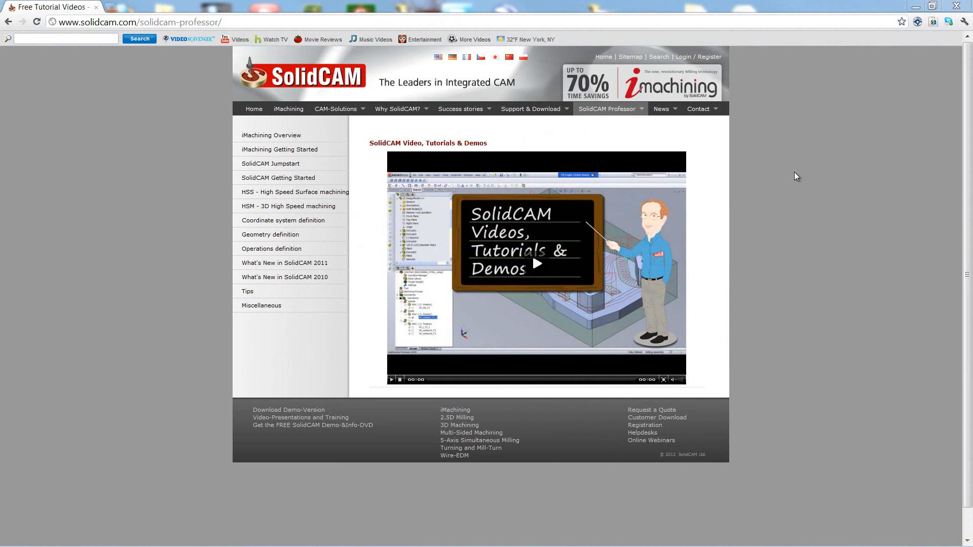
mouse_move(619, 116)
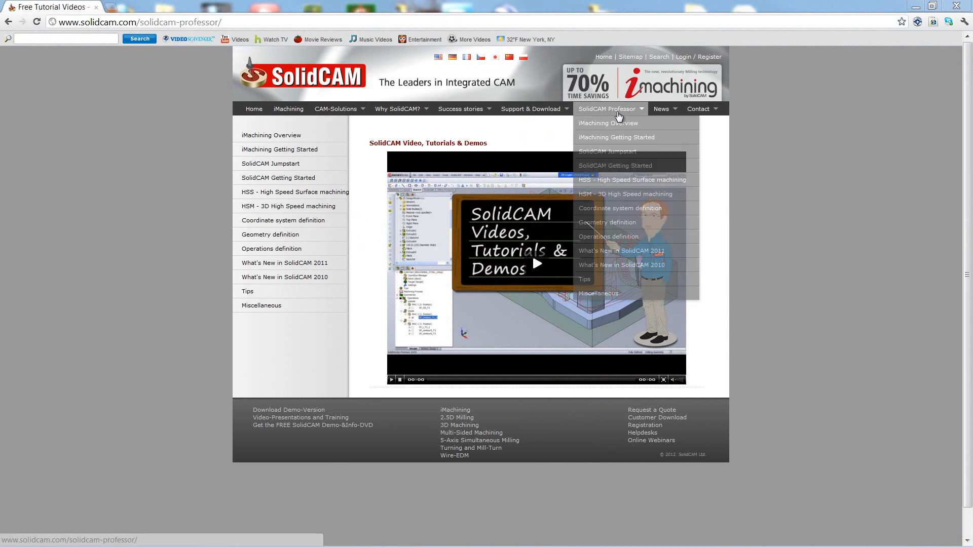